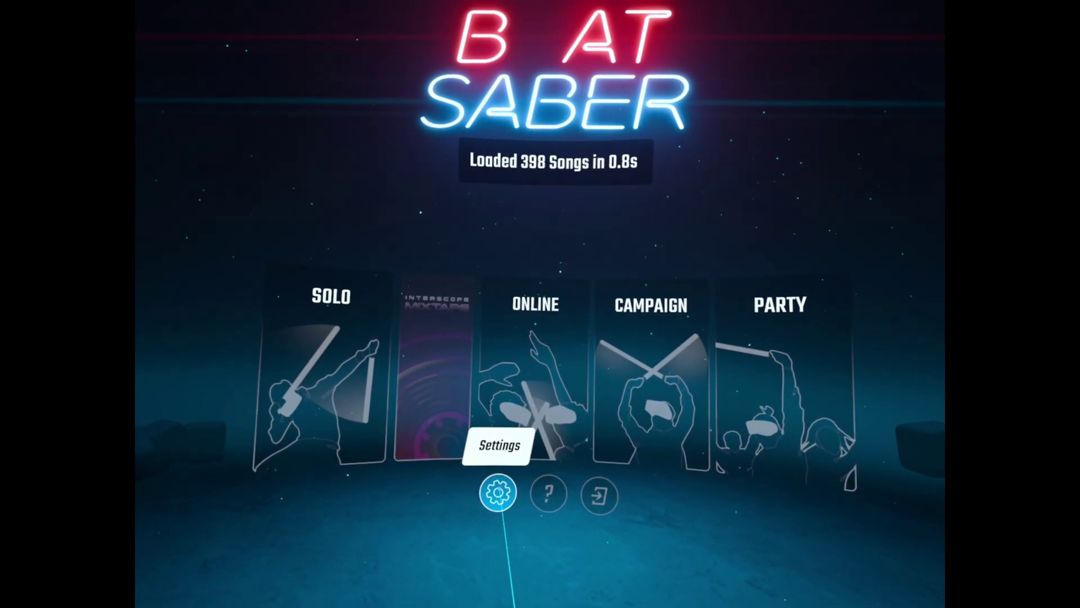
- Open the SongDownloader mod's song download page and set the service to BeatSaver
{"action": "left_click", "coordinate": [492, 490]}
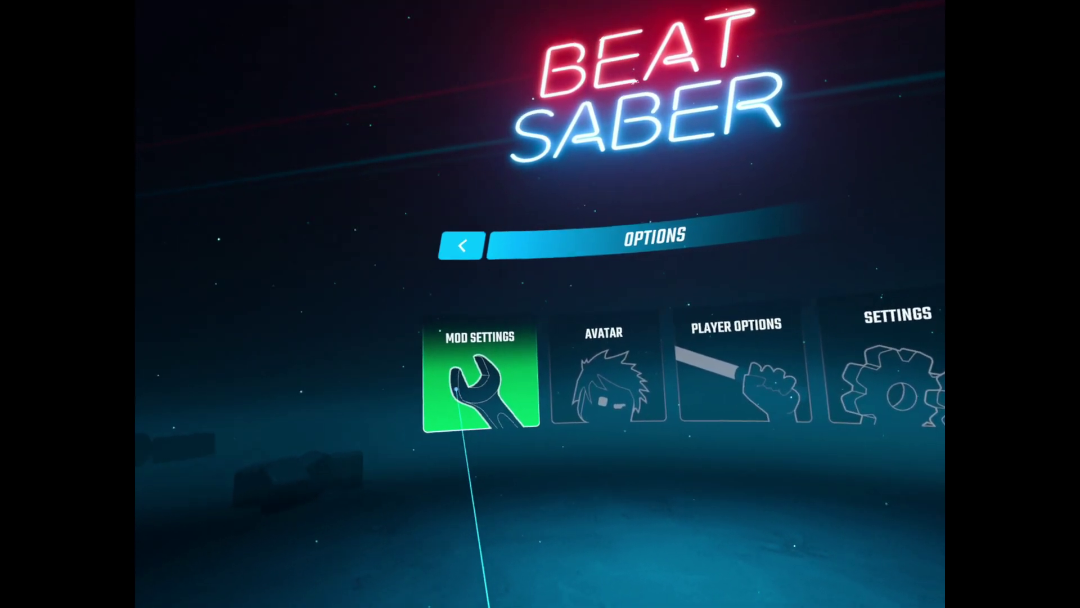
{"action": "left_click", "coordinate": [553, 397]}
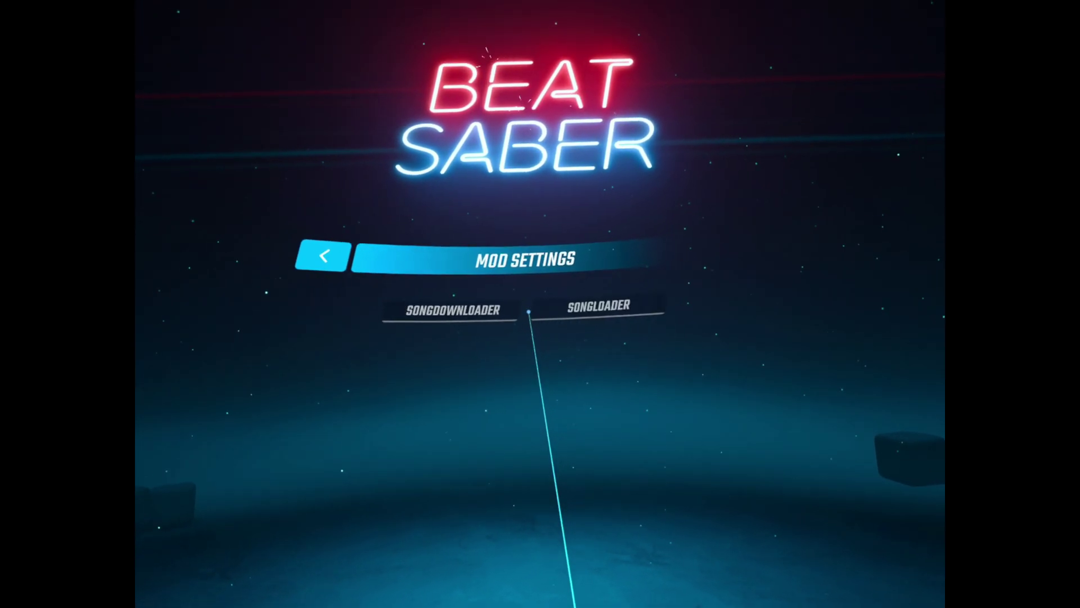
{"action": "left_click", "coordinate": [523, 314]}
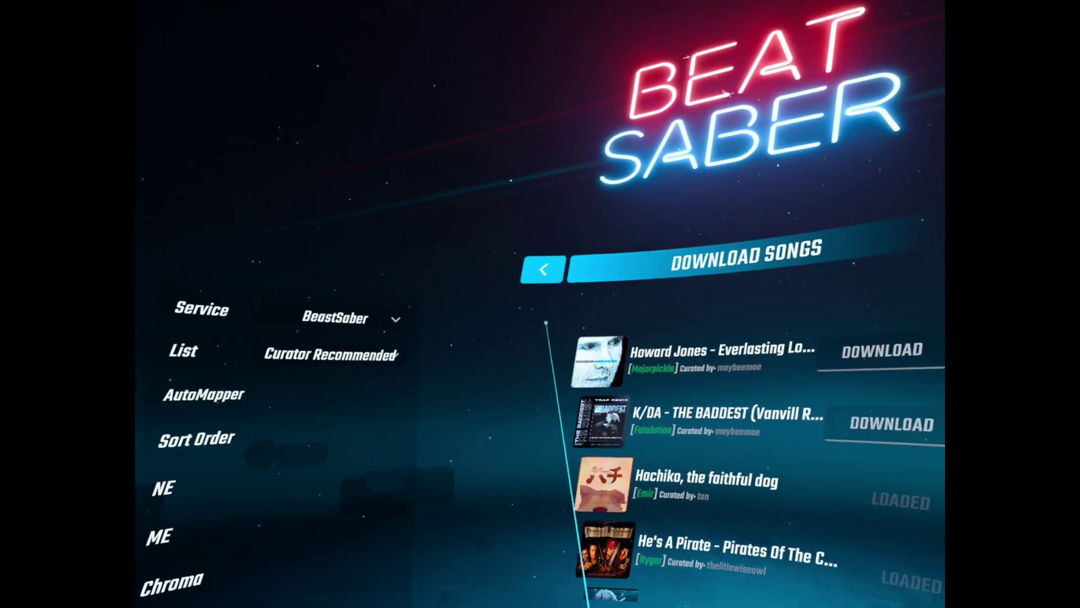
{"action": "left_click", "coordinate": [461, 321]}
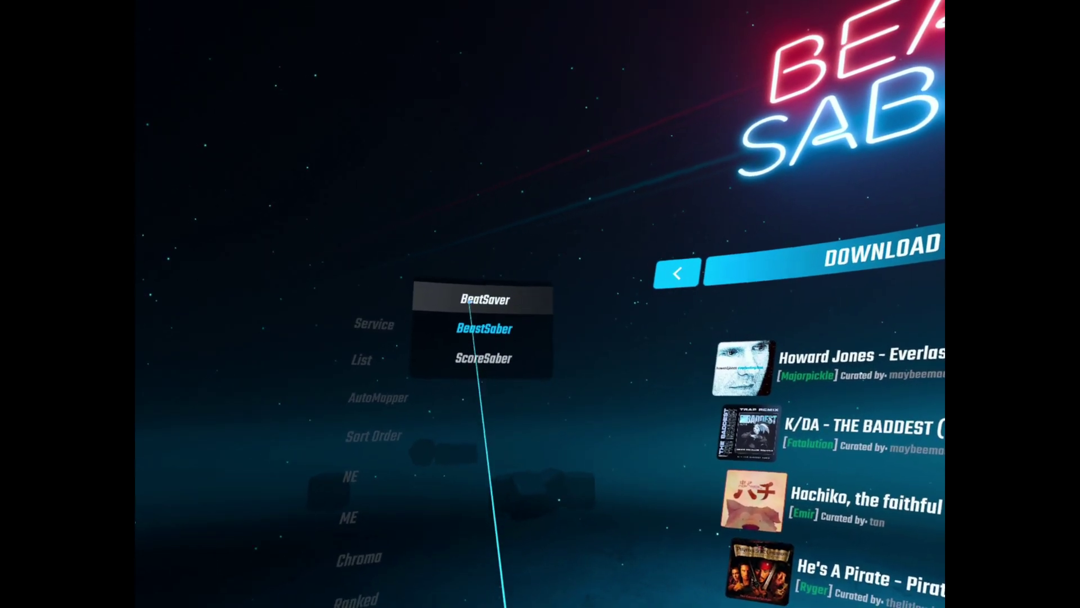
{"action": "left_click", "coordinate": [452, 294]}
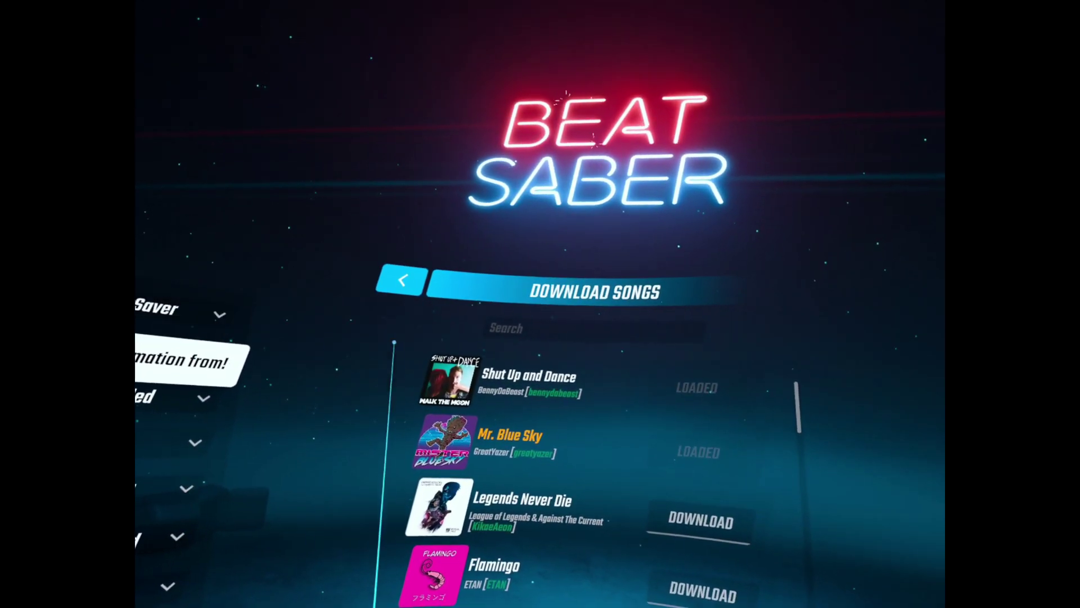
- Search the BeatSaver songs for "joetastic"
{"action": "left_click", "coordinate": [519, 325]}
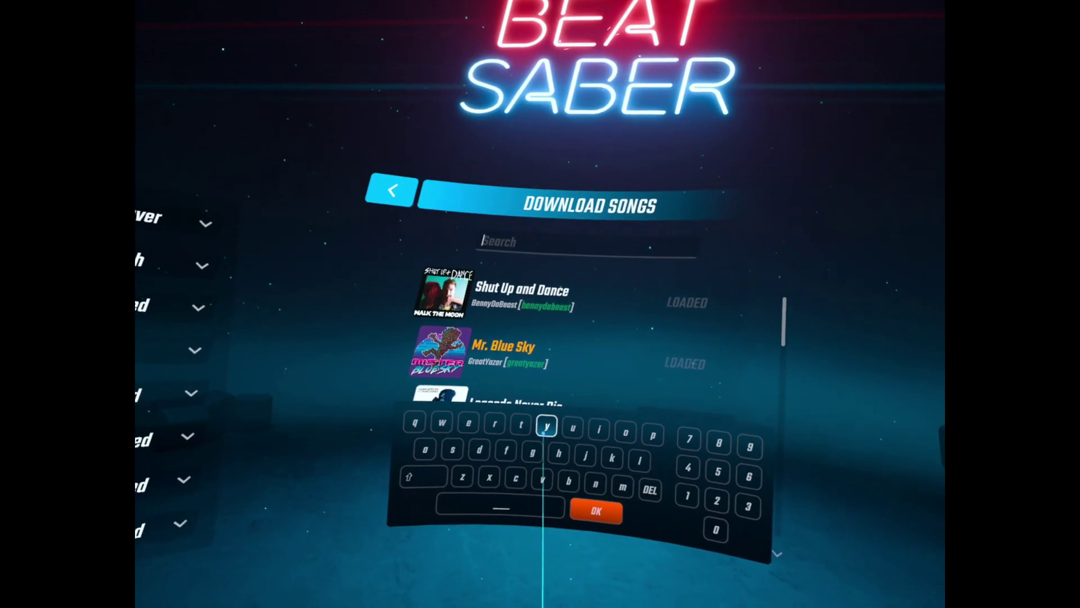
{"action": "left_click", "coordinate": [600, 550]}
{"action": "left_click", "coordinate": [589, 404]}
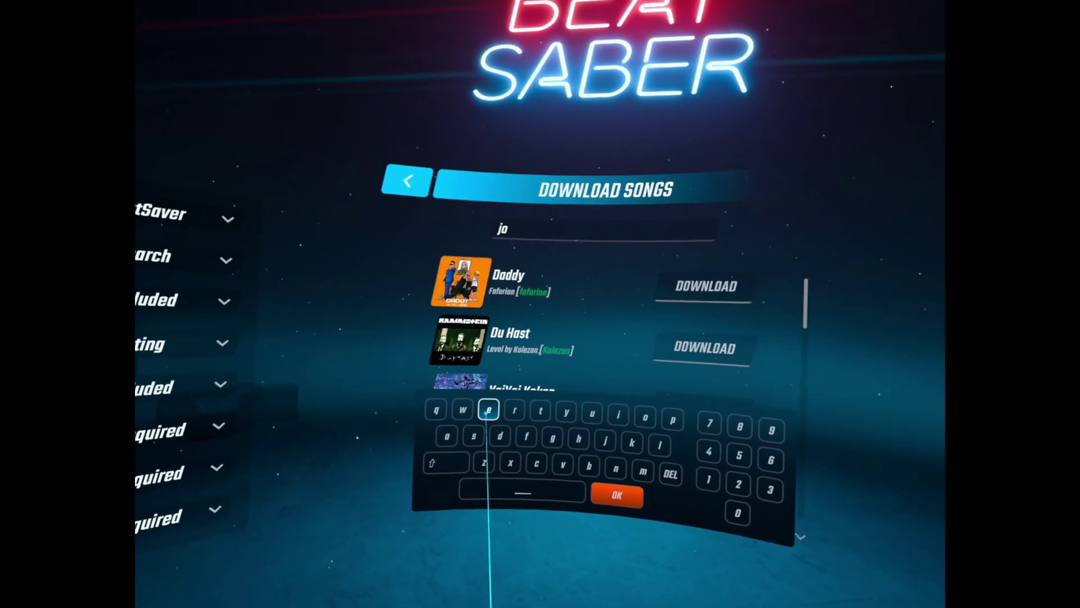
{"action": "left_click", "coordinate": [488, 410]}
{"action": "left_click", "coordinate": [535, 409]}
{"action": "left_click", "coordinate": [441, 435]}
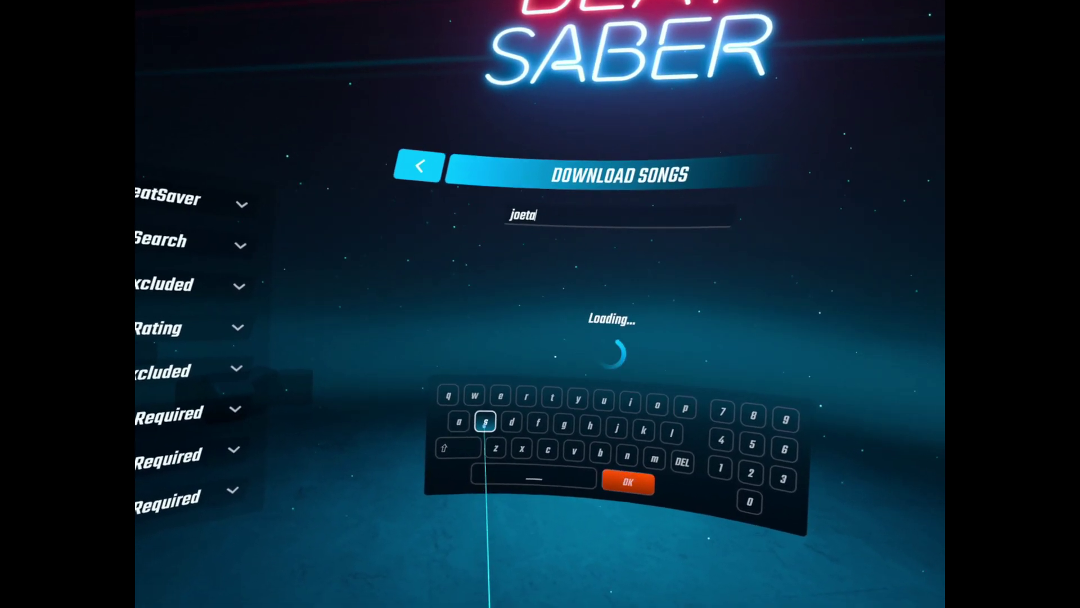
{"action": "left_click", "coordinate": [468, 435]}
{"action": "left_click", "coordinate": [535, 410]}
{"action": "left_click", "coordinate": [608, 402]}
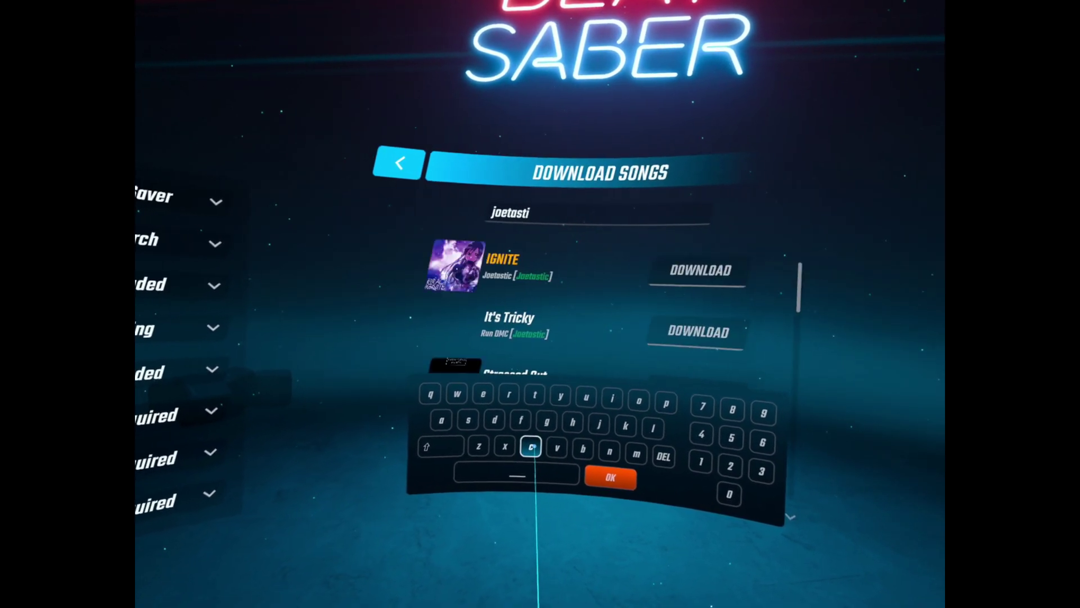
{"action": "left_click", "coordinate": [526, 450]}
{"action": "left_click", "coordinate": [606, 482]}
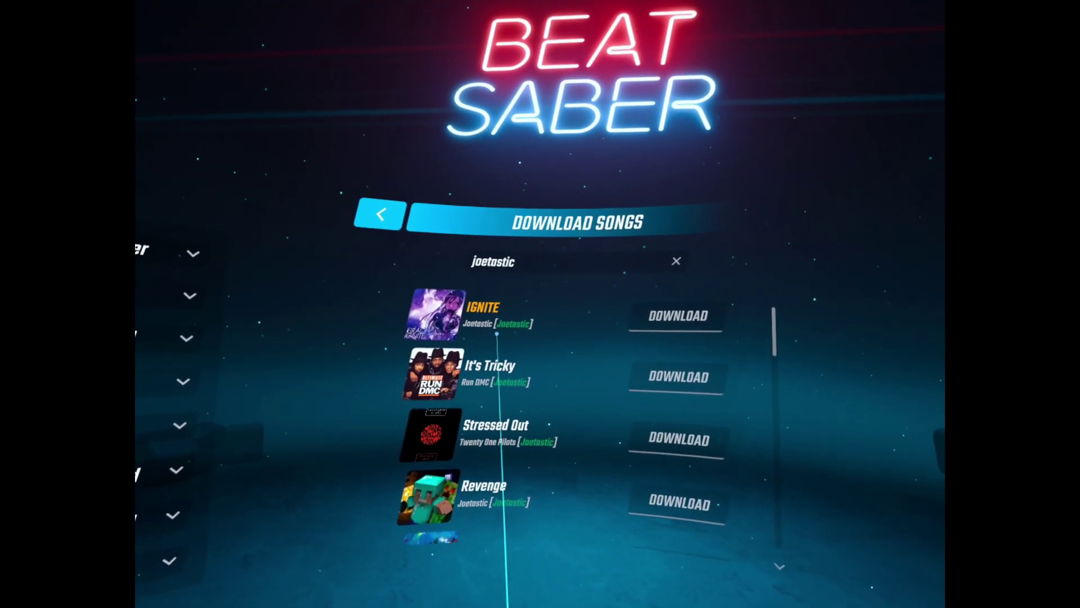
- Browse the found songs and set their sort order to Latest
{"action": "left_click", "coordinate": [752, 533]}
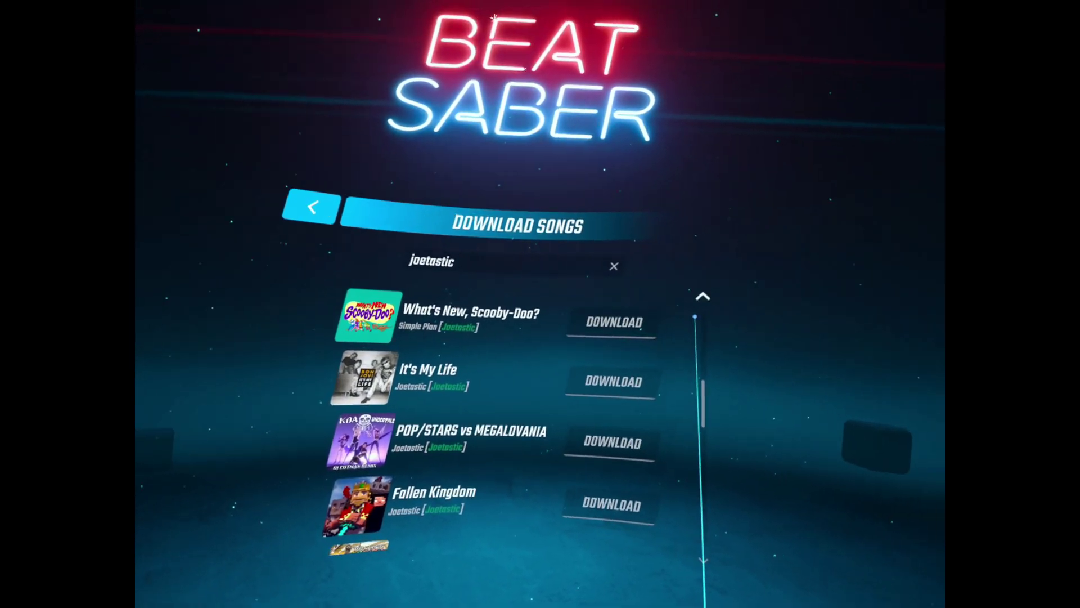
{"action": "scroll", "coordinate": [696, 317], "scroll_direction": "up", "scroll_amount": 8}
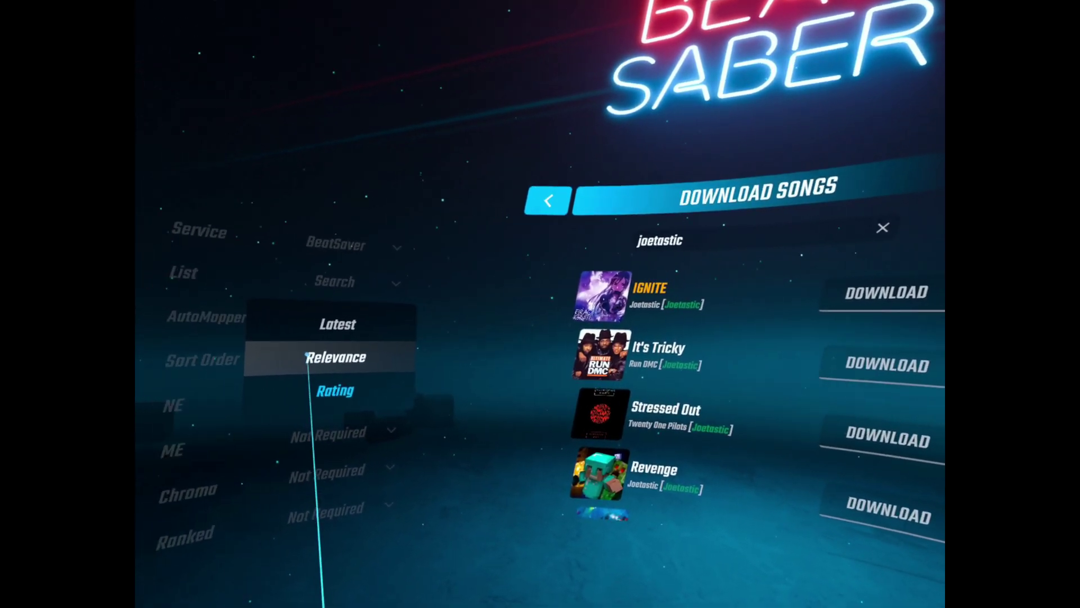
{"action": "left_click", "coordinate": [296, 332]}
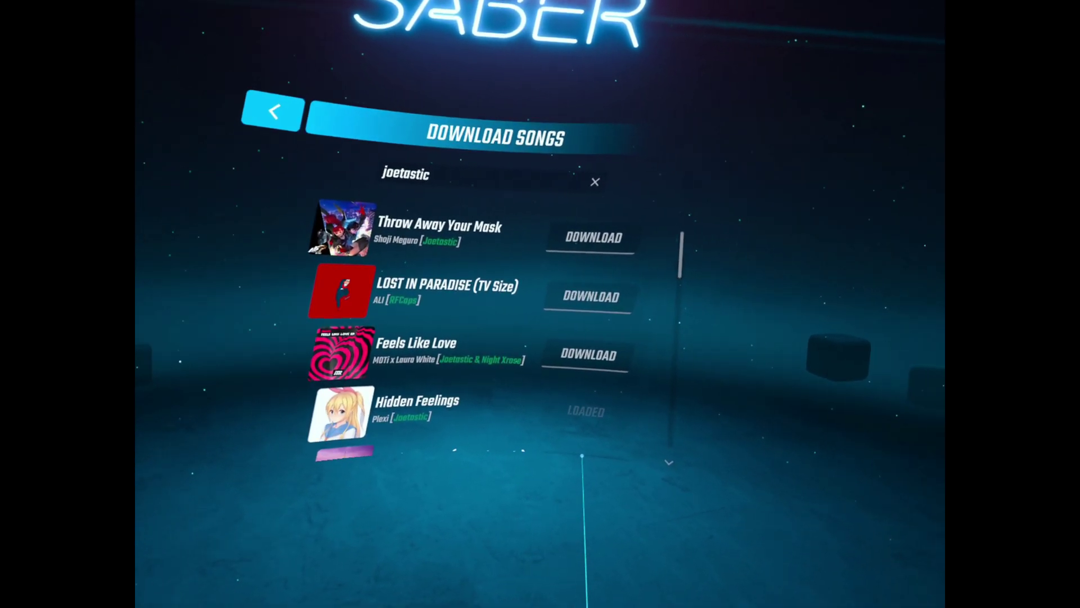
{"action": "left_click", "coordinate": [660, 477]}
{"action": "left_click", "coordinate": [664, 482]}
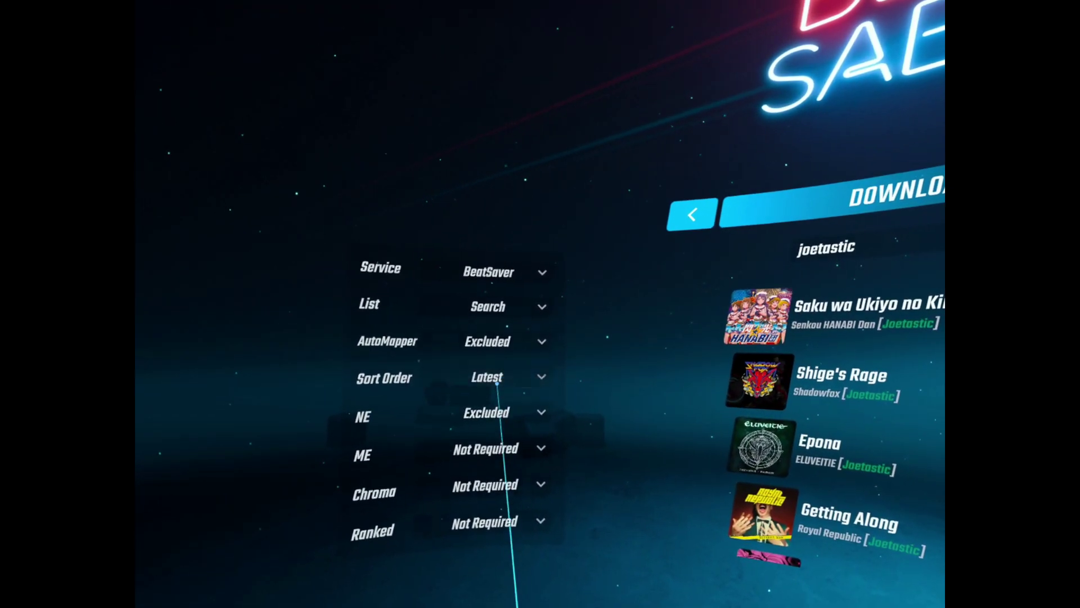
- Set the sort order to Relevance and look through the listed songs
{"action": "left_click", "coordinate": [498, 383]}
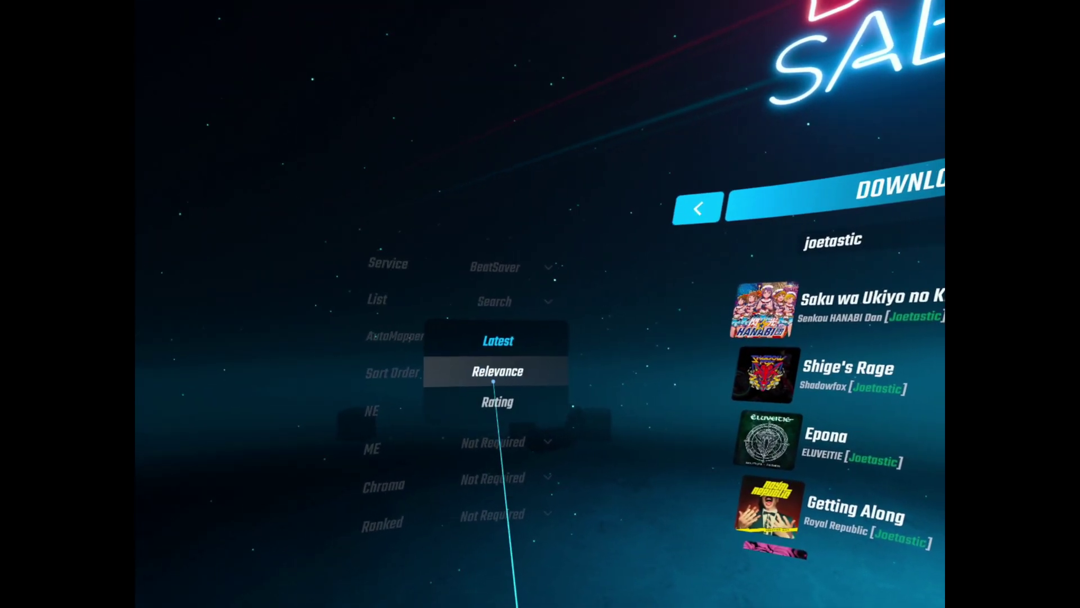
{"action": "left_click", "coordinate": [494, 382]}
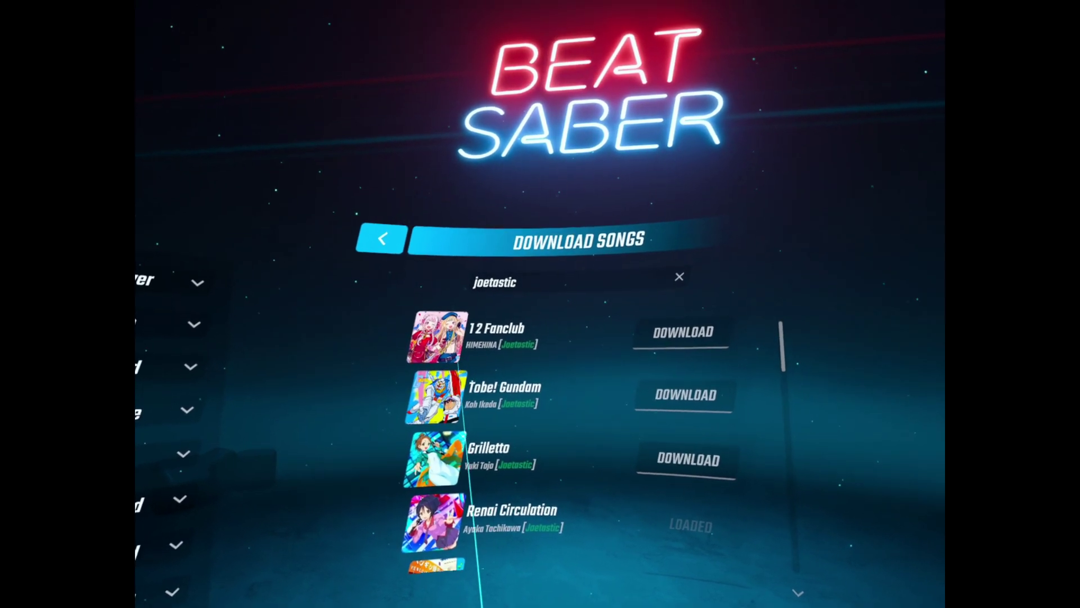
{"action": "scroll", "coordinate": [670, 481], "scroll_direction": "down", "scroll_amount": 9}
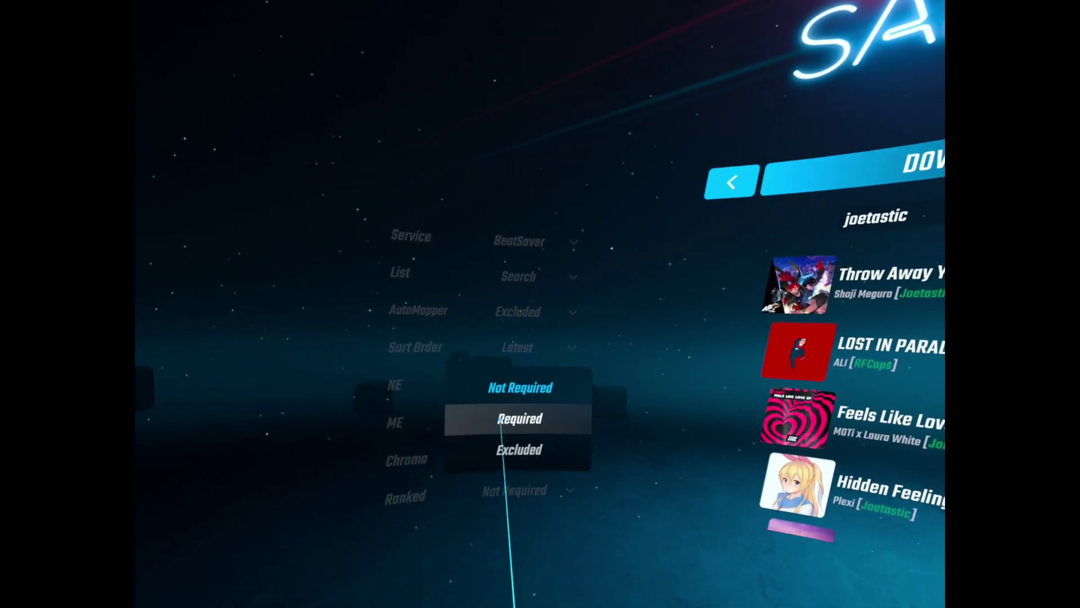
- Try the ME filter as Required and return it to Not Required
{"action": "left_click", "coordinate": [499, 421]}
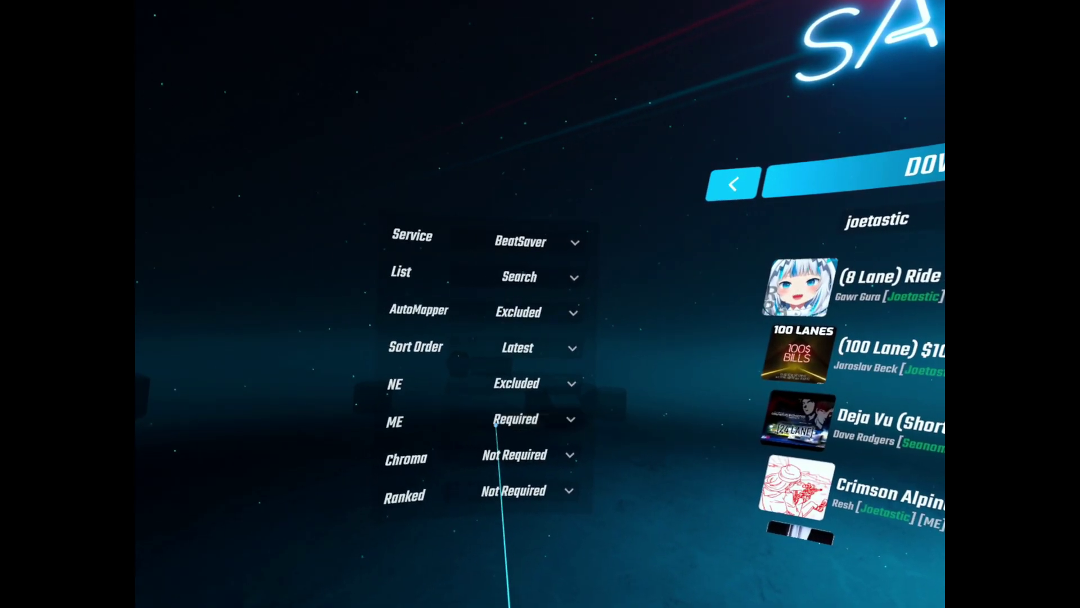
{"action": "left_click", "coordinate": [193, 435]}
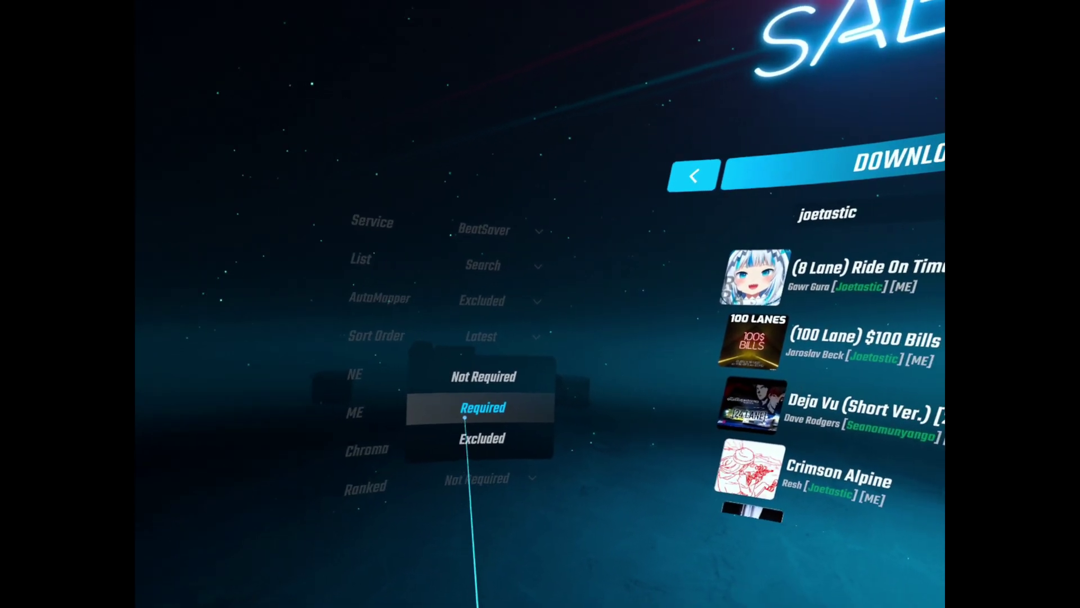
{"action": "left_click", "coordinate": [473, 377]}
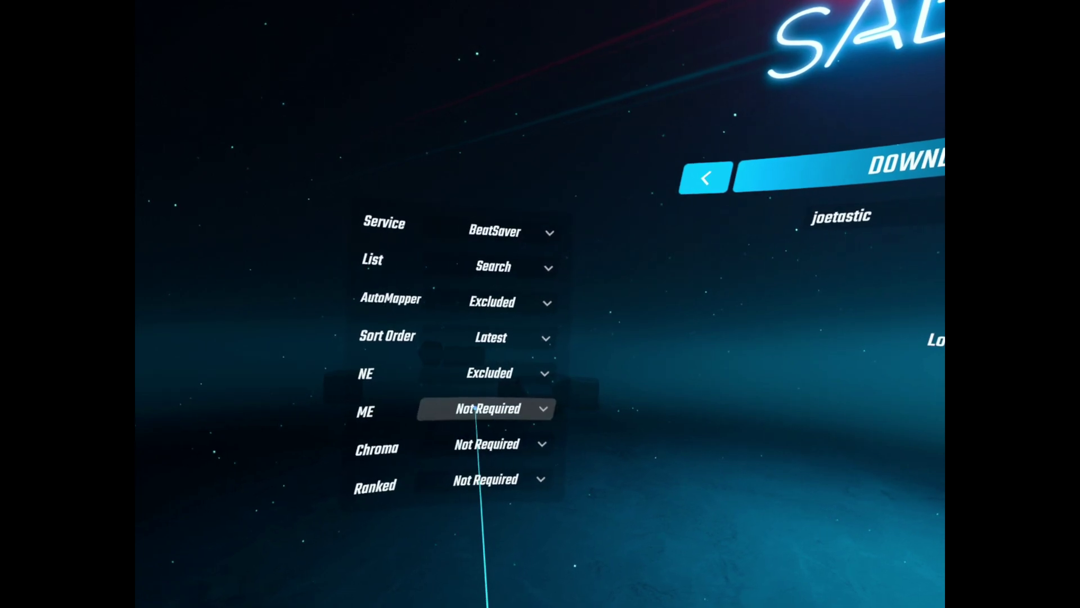
- Set the Chroma filter to Required and download the song Punkin Pie
{"action": "left_click", "coordinate": [485, 444]}
{"action": "left_click", "coordinate": [488, 441]}
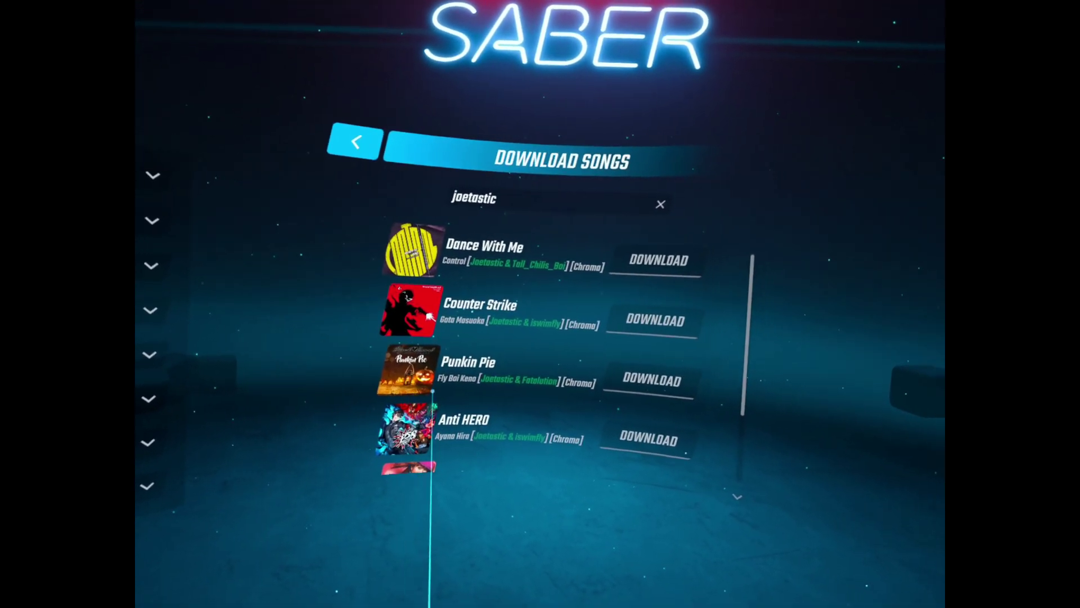
{"action": "scroll", "coordinate": [433, 390], "scroll_direction": "down", "scroll_amount": 2}
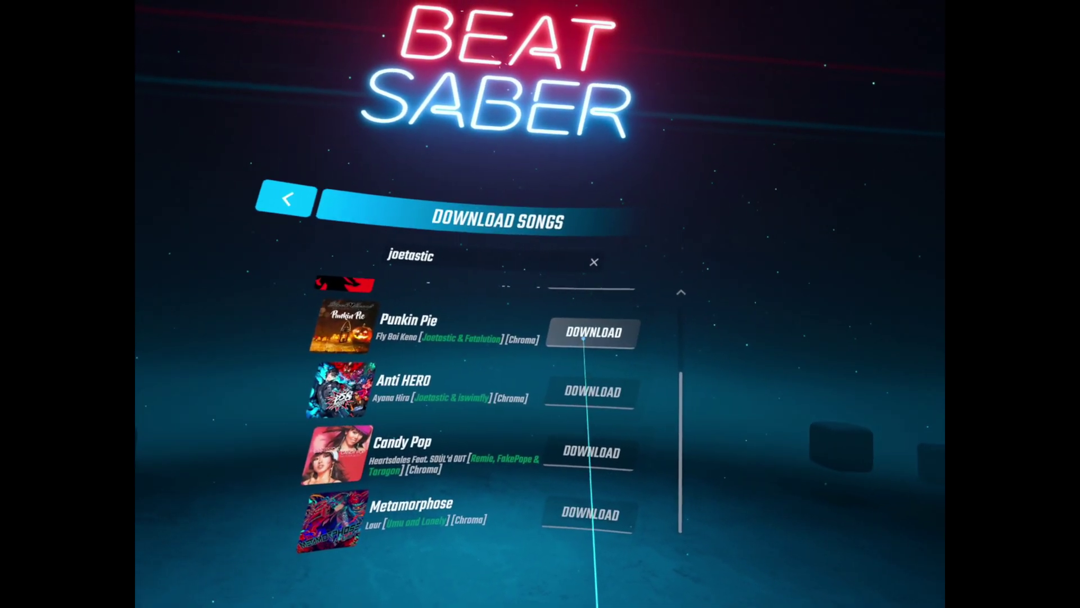
{"action": "left_click", "coordinate": [583, 338]}
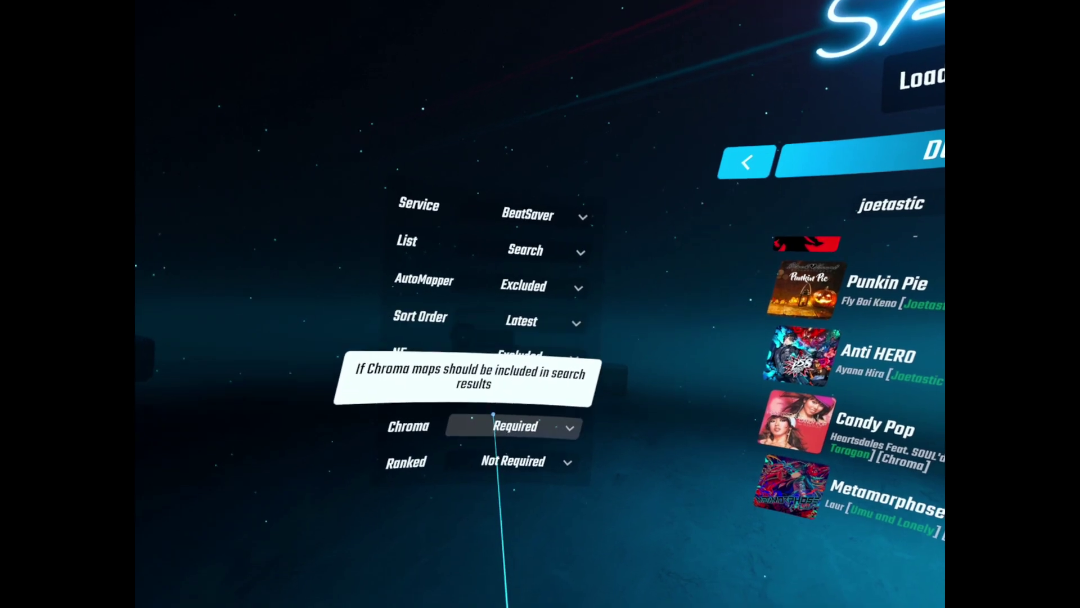
- Set the Chroma filter to Not Required and the Ranked filter to Required
{"action": "left_click", "coordinate": [493, 416]}
{"action": "left_click", "coordinate": [507, 388]}
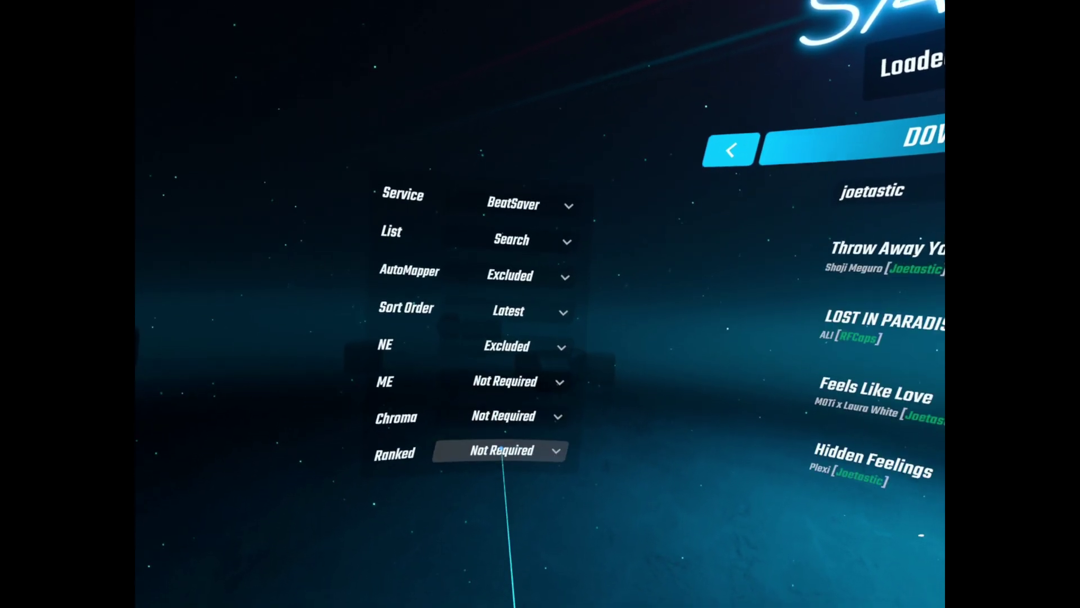
{"action": "left_click", "coordinate": [502, 450]}
{"action": "left_click", "coordinate": [491, 446]}
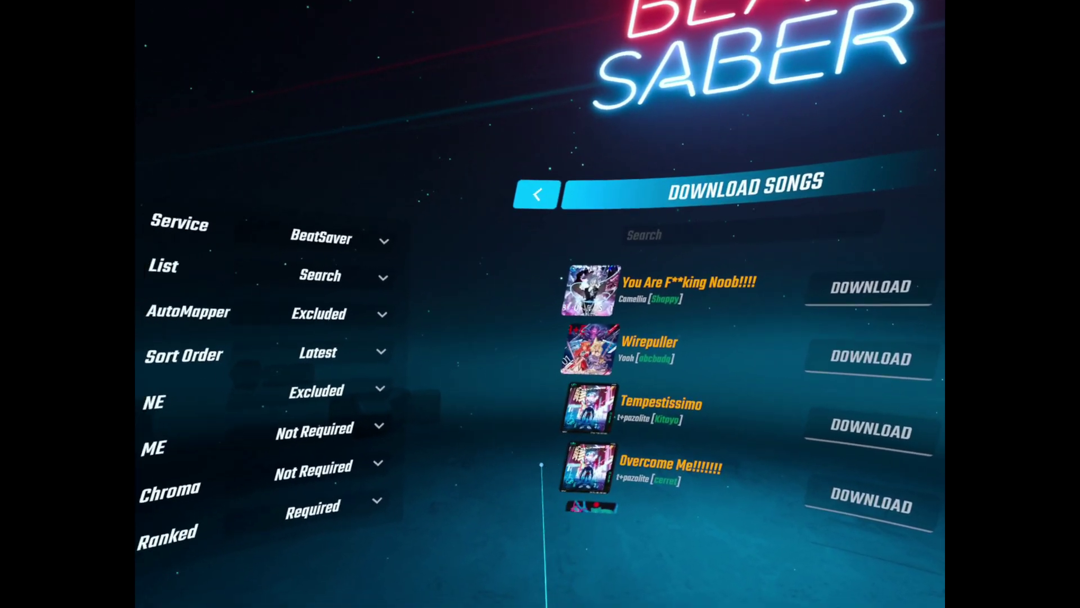
- Set the Ranked filter to Not Required and the Chroma filter to Required
{"action": "left_click", "coordinate": [467, 468]}
{"action": "left_click", "coordinate": [411, 444]}
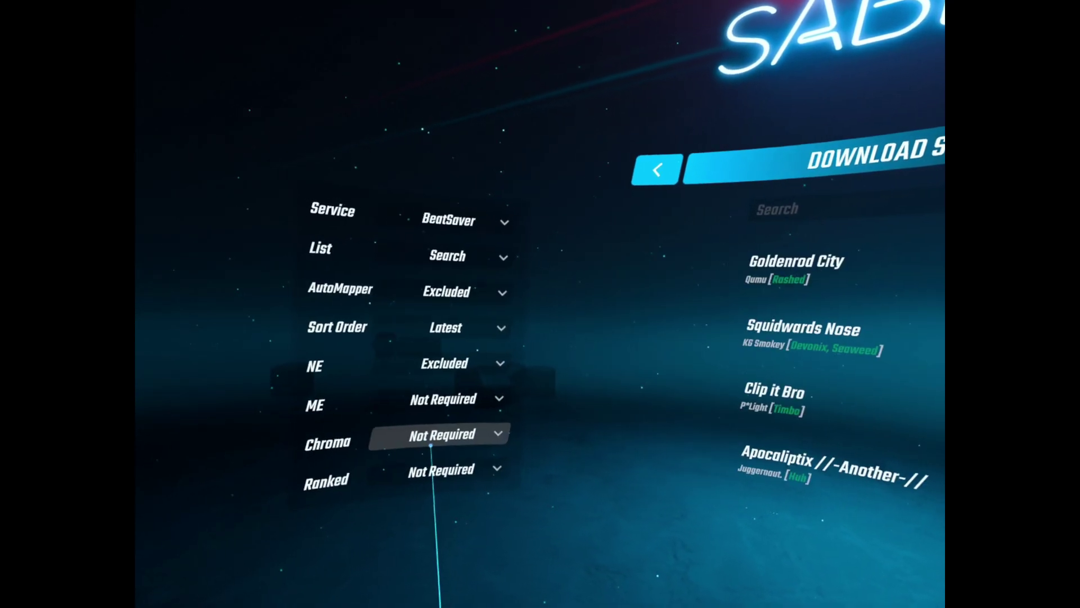
{"action": "left_click", "coordinate": [433, 442]}
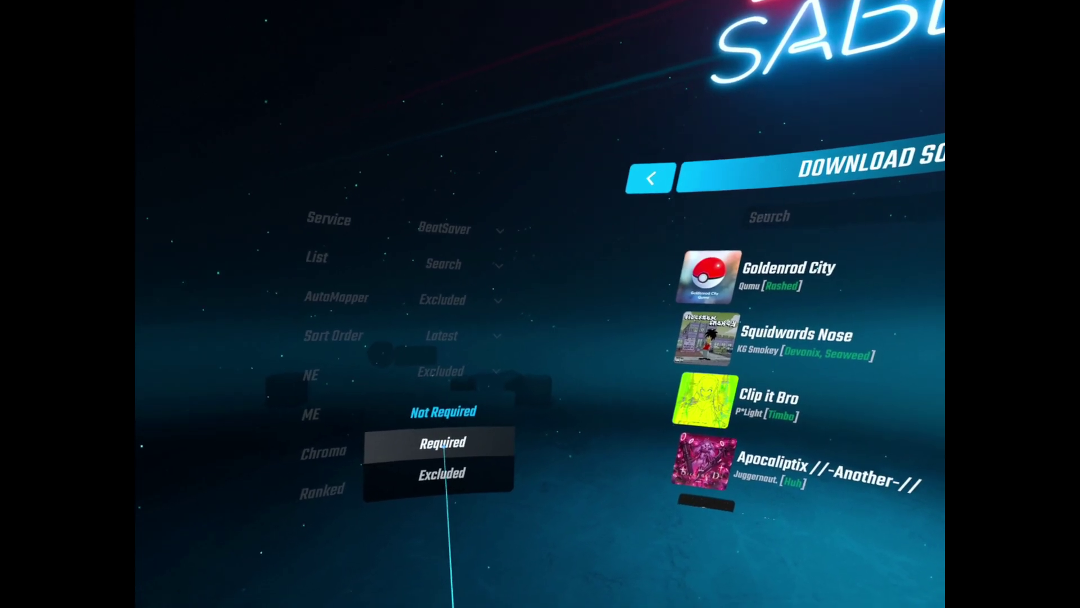
{"action": "left_click", "coordinate": [434, 442]}
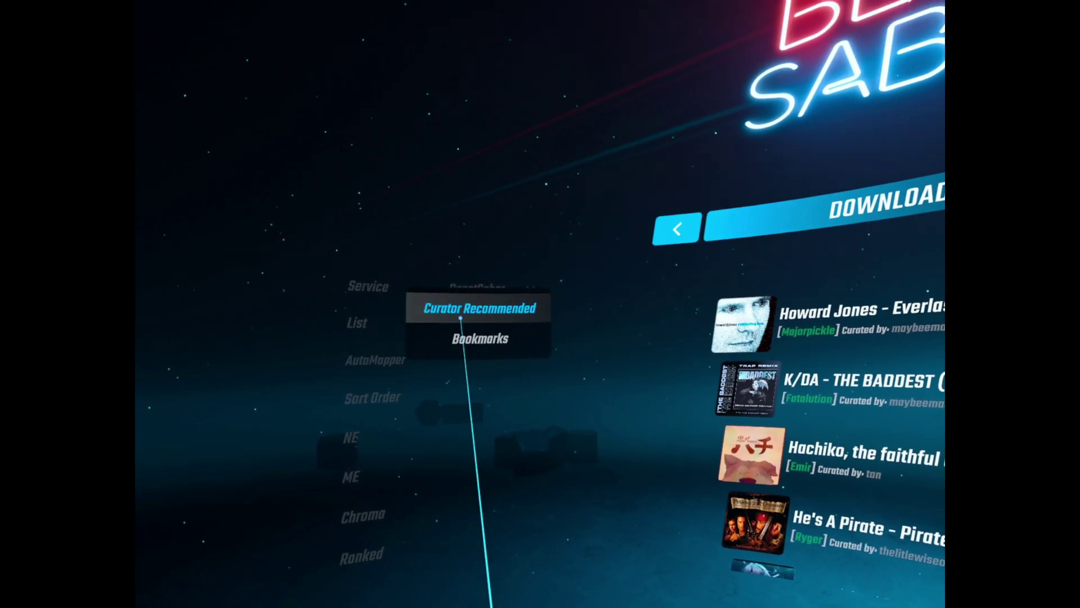
- Switch the BeastSaber list to Bookmarks and search it for the bookmark owner's username
{"action": "left_click", "coordinate": [468, 338]}
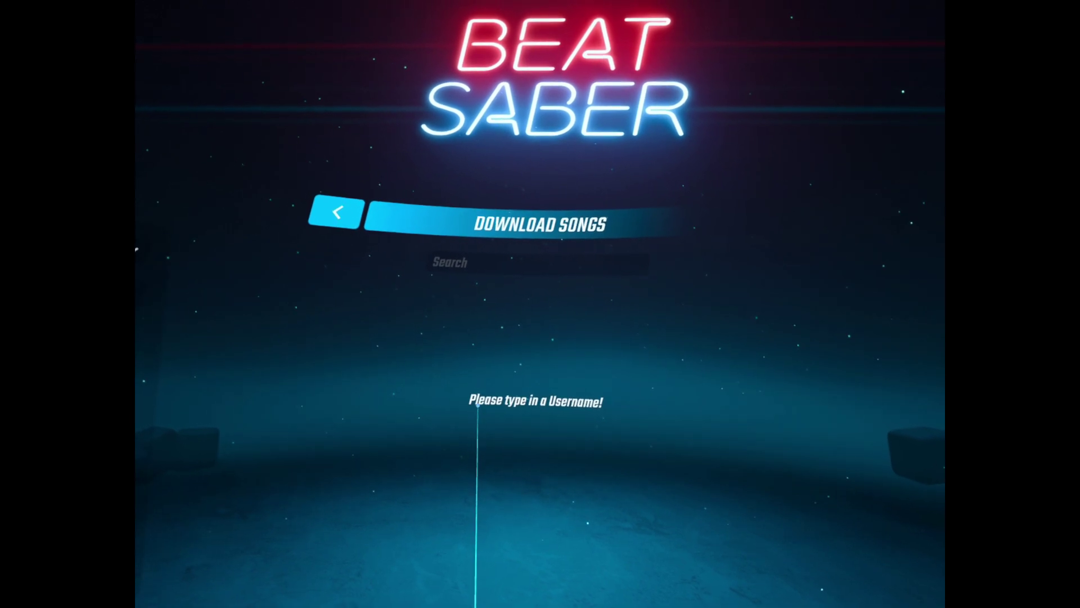
{"action": "left_click", "coordinate": [480, 268]}
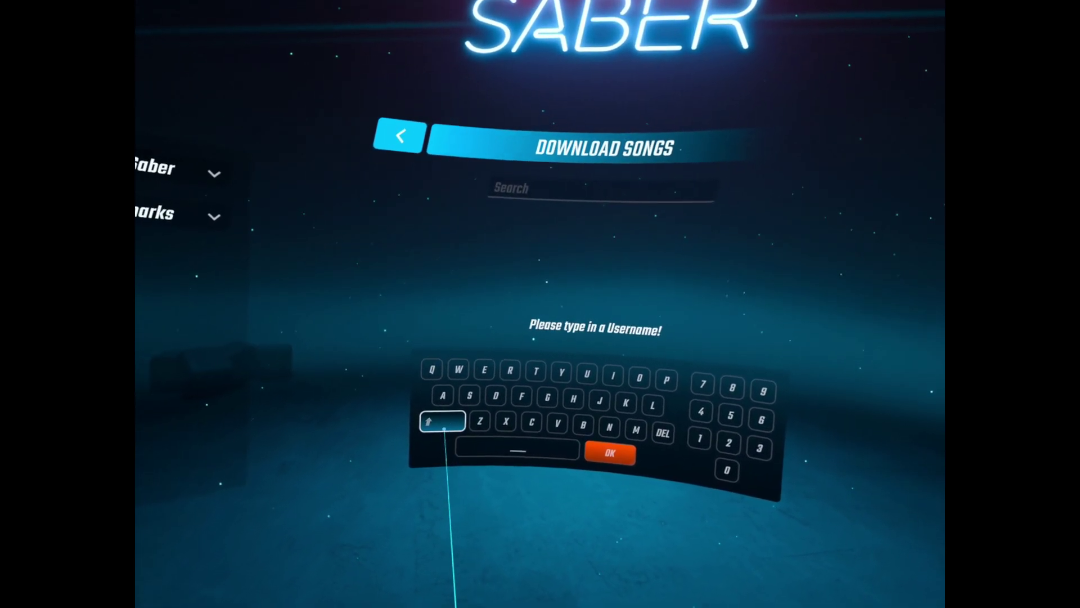
{"action": "left_click", "coordinate": [395, 409]}
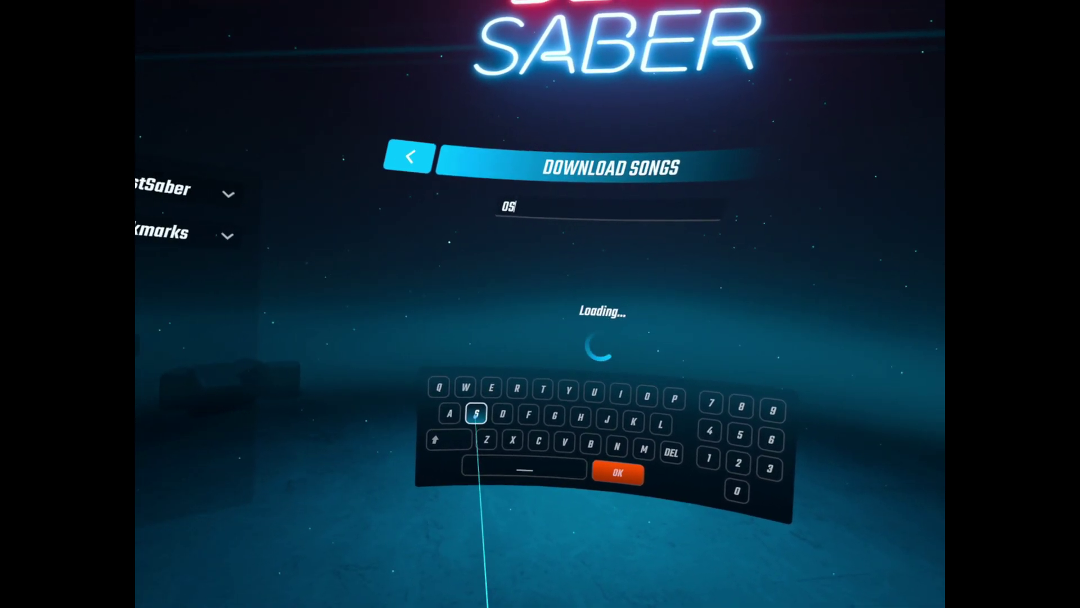
{"action": "left_click", "coordinate": [593, 440]}
{"action": "left_click", "coordinate": [368, 437]}
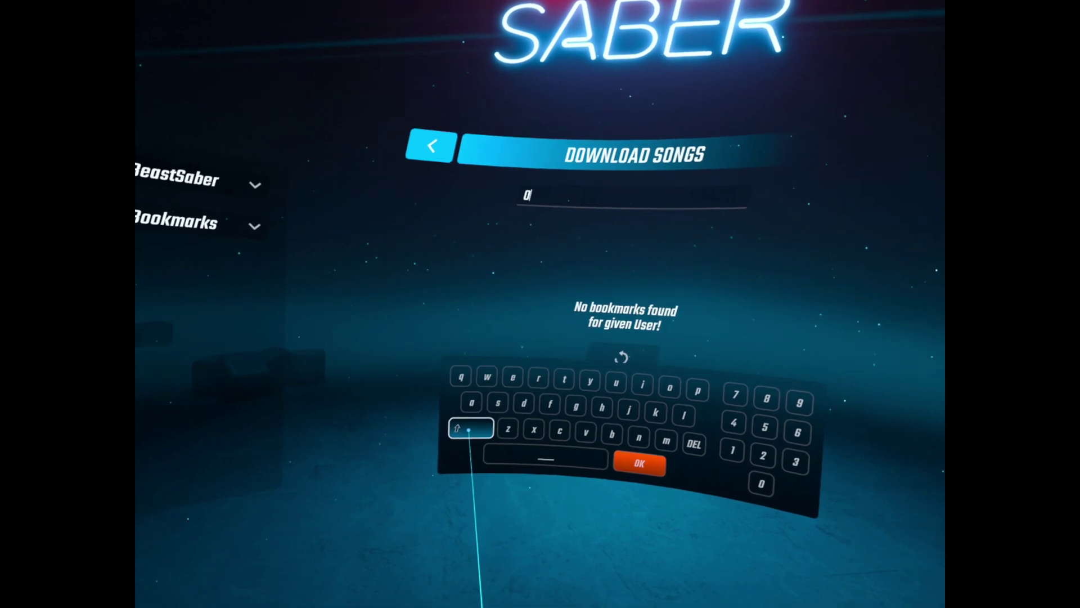
{"action": "left_click", "coordinate": [488, 405]}
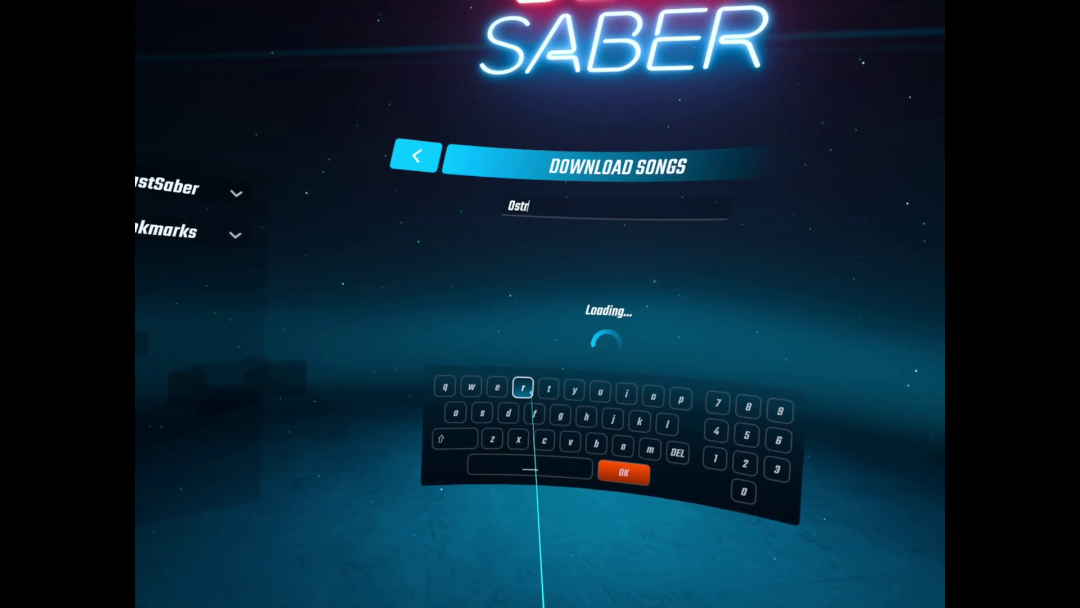
{"action": "left_click", "coordinate": [626, 393]}
{"action": "left_click", "coordinate": [613, 449]}
{"action": "left_click", "coordinate": [613, 449]}
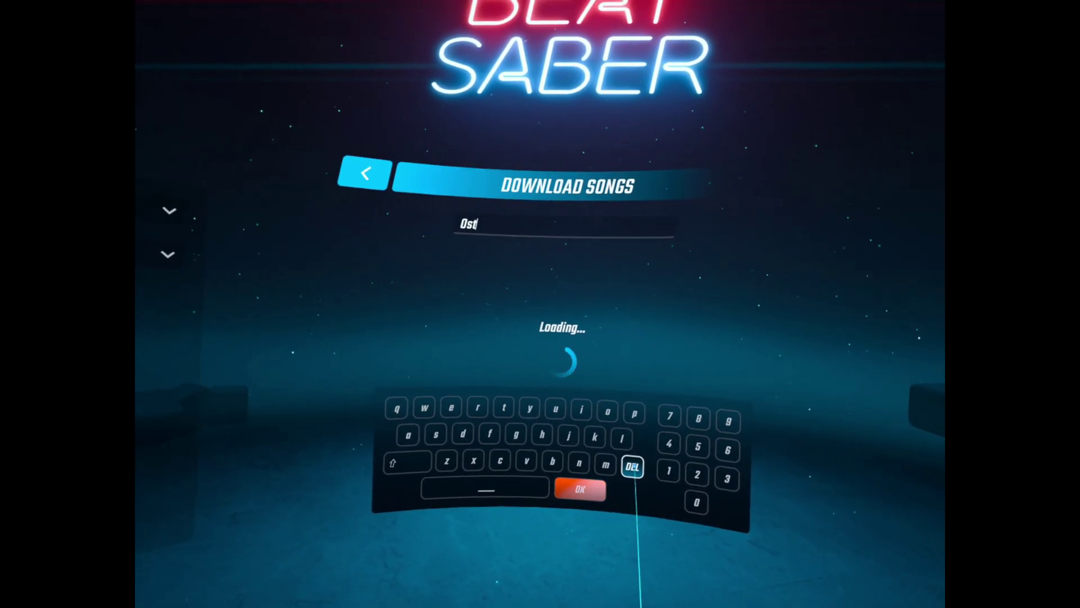
{"action": "left_click", "coordinate": [433, 392]}
{"action": "left_click", "coordinate": [460, 392]}
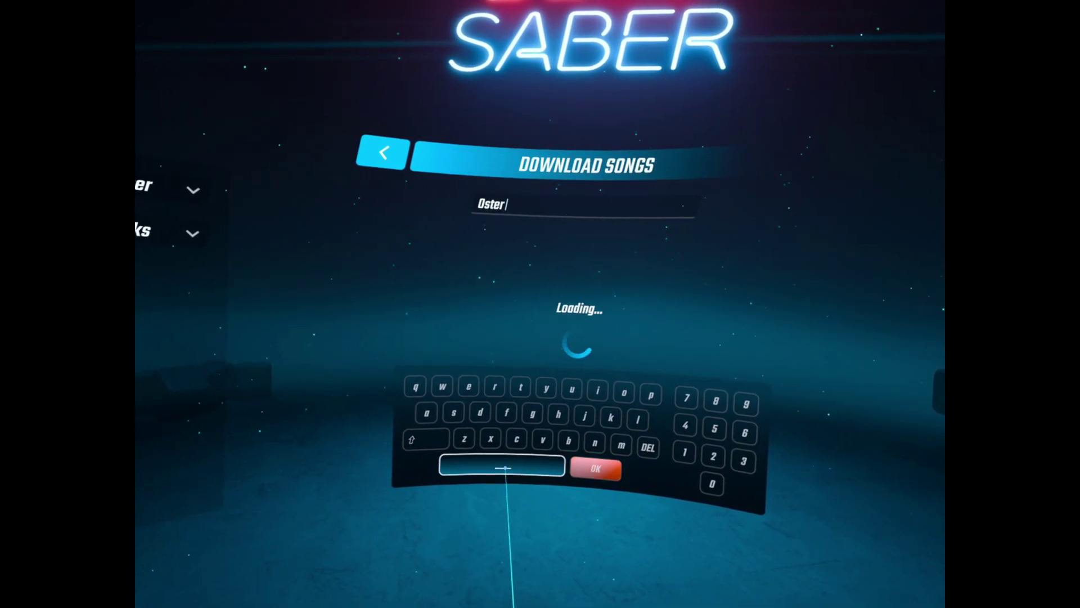
{"action": "left_click", "coordinate": [419, 442]}
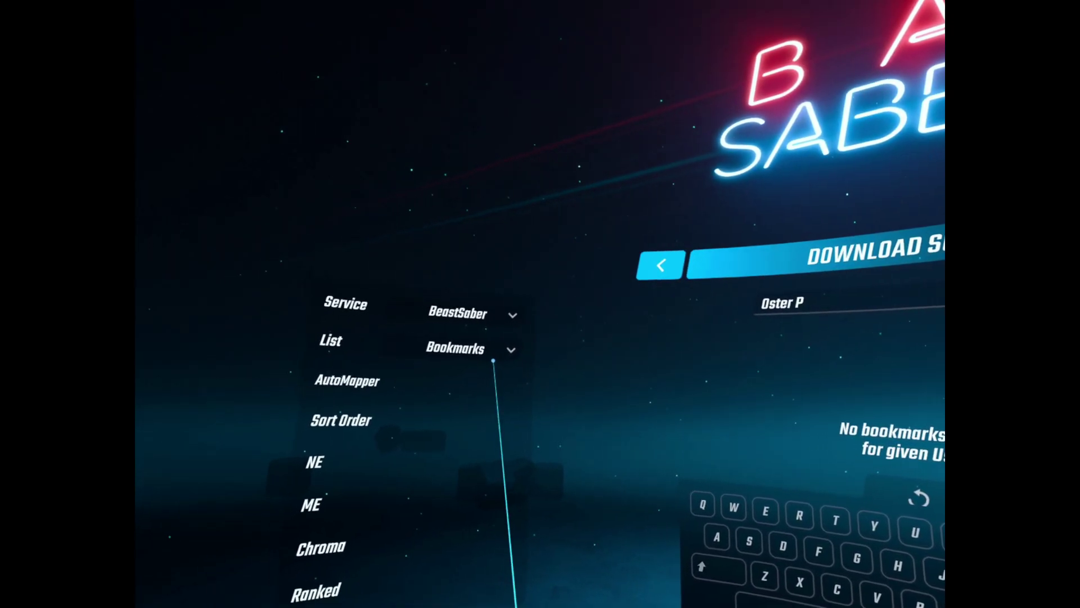
- Set the list back to Curator Recommended and switch the download service to BeatSaver
{"action": "left_click", "coordinate": [484, 348]}
{"action": "left_click", "coordinate": [461, 322]}
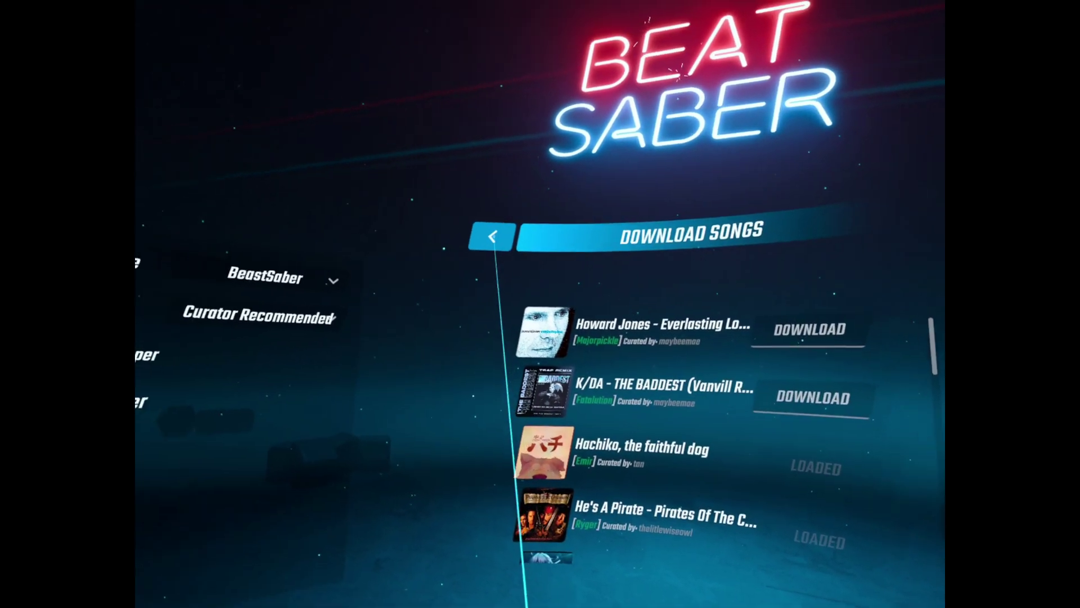
{"action": "left_click", "coordinate": [501, 285]}
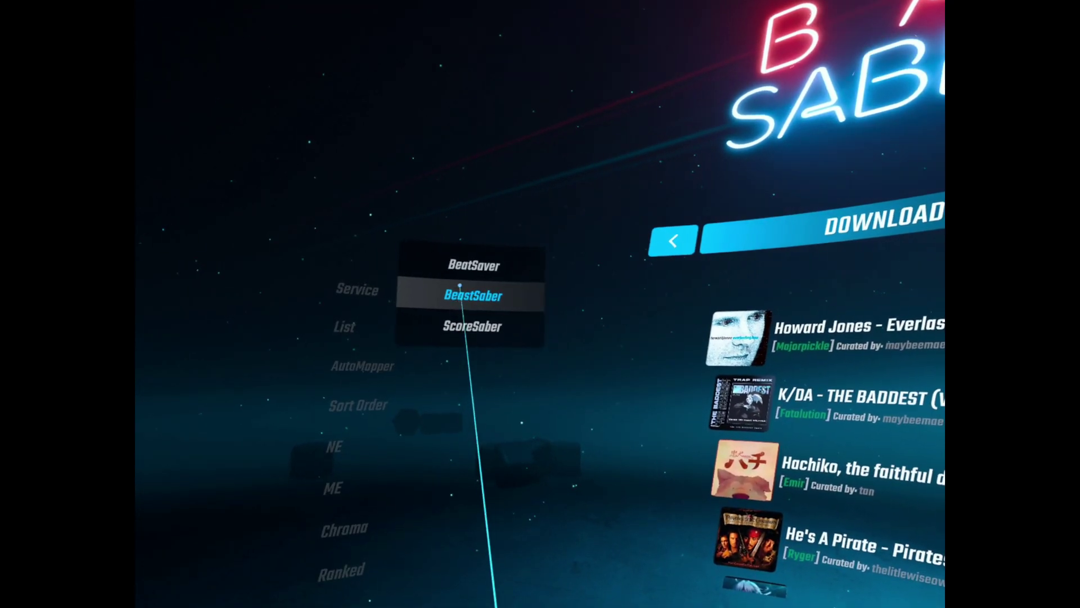
{"action": "left_click", "coordinate": [463, 271]}
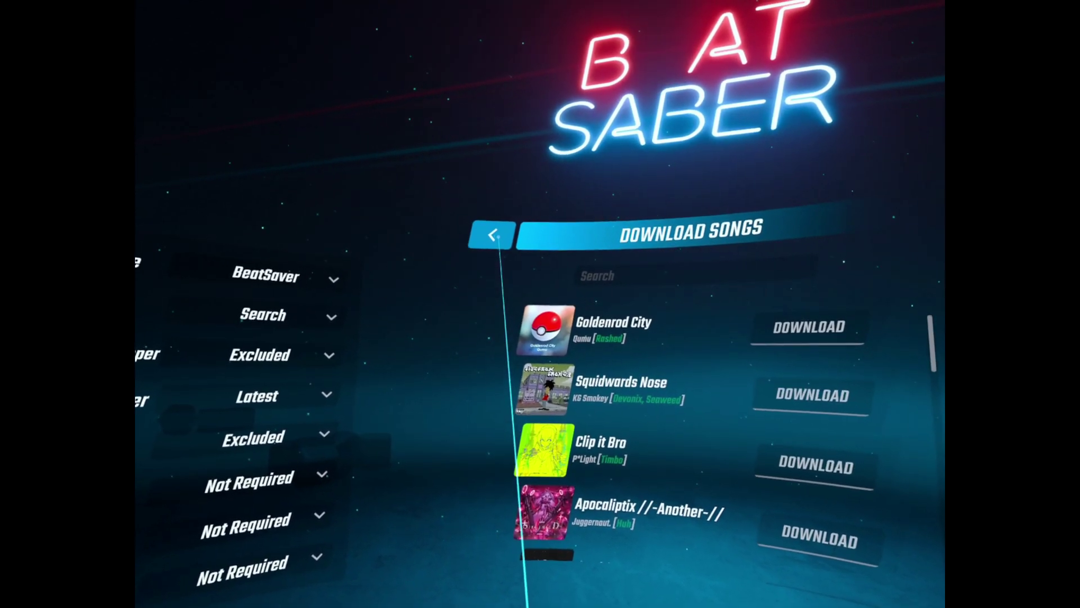
- Leave the song downloader and the options to return to the main menu
{"action": "left_click", "coordinate": [499, 243]}
{"action": "left_click", "coordinate": [494, 241]}
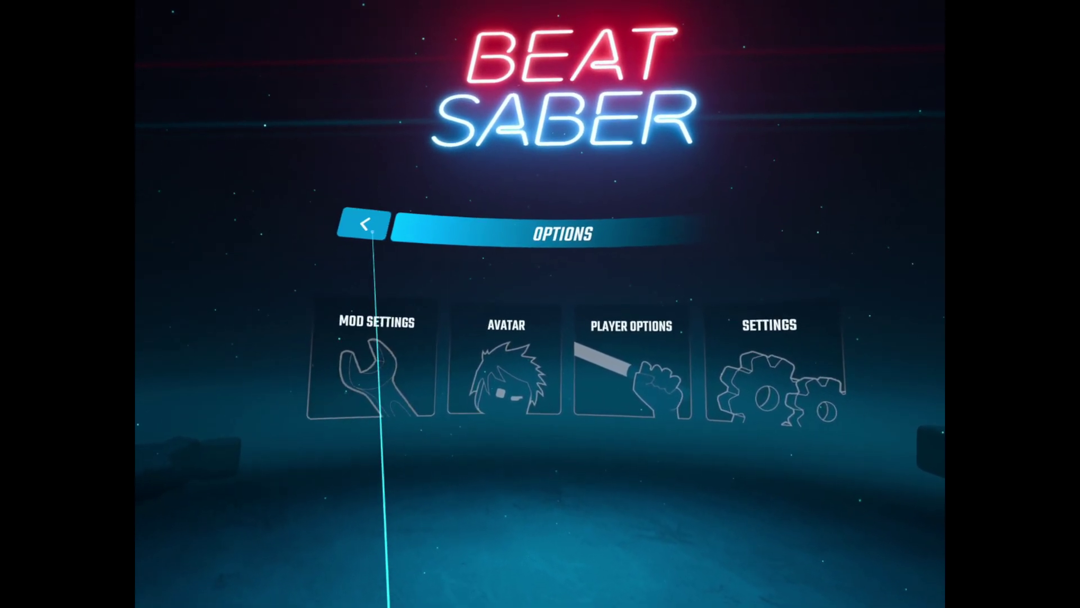
{"action": "left_click", "coordinate": [340, 231]}
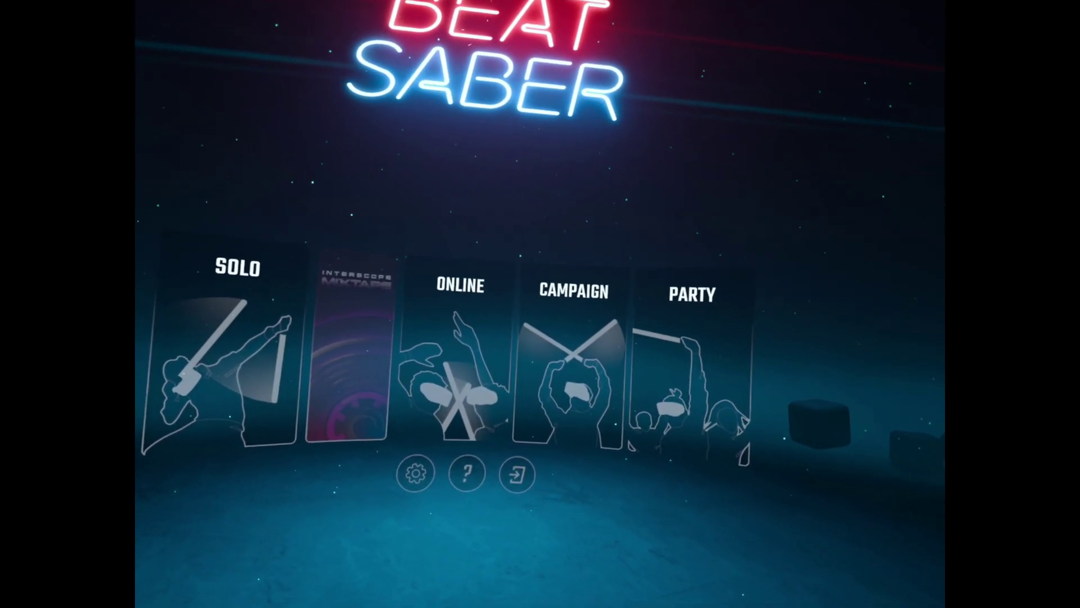